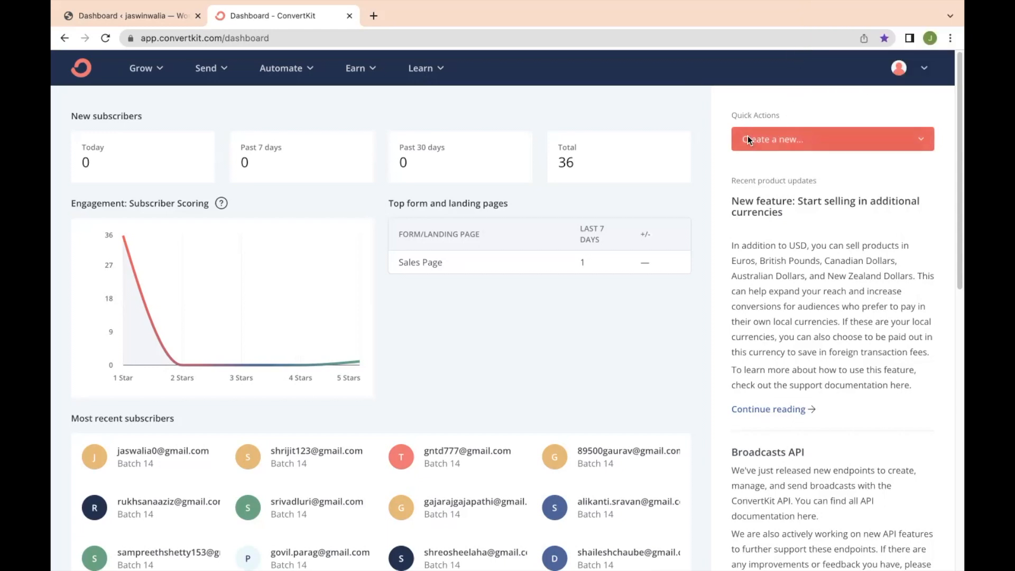
Step: Create a new form with the Inline display format
left_click(797, 140)
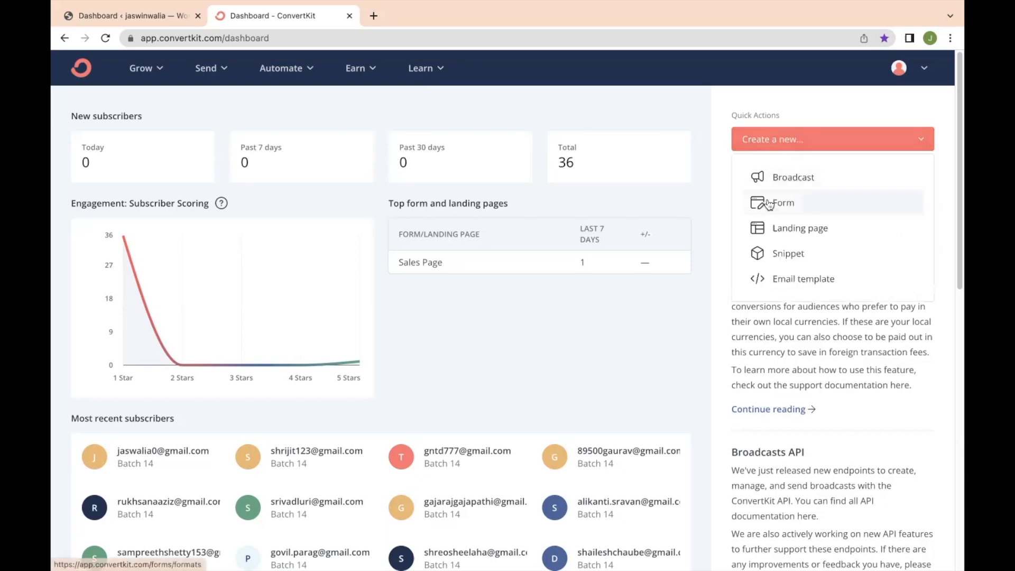
left_click(154, 77)
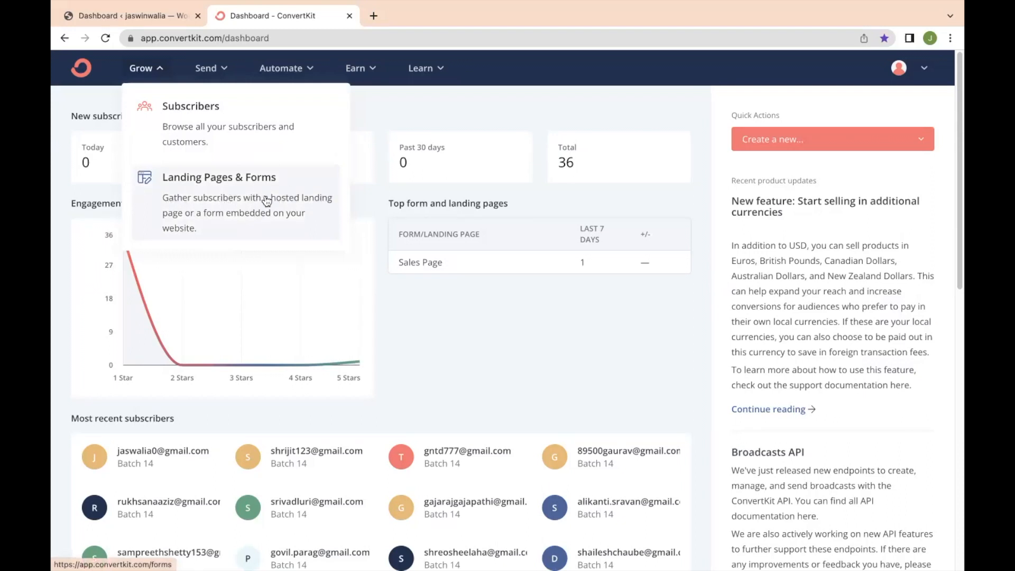
left_click(817, 143)
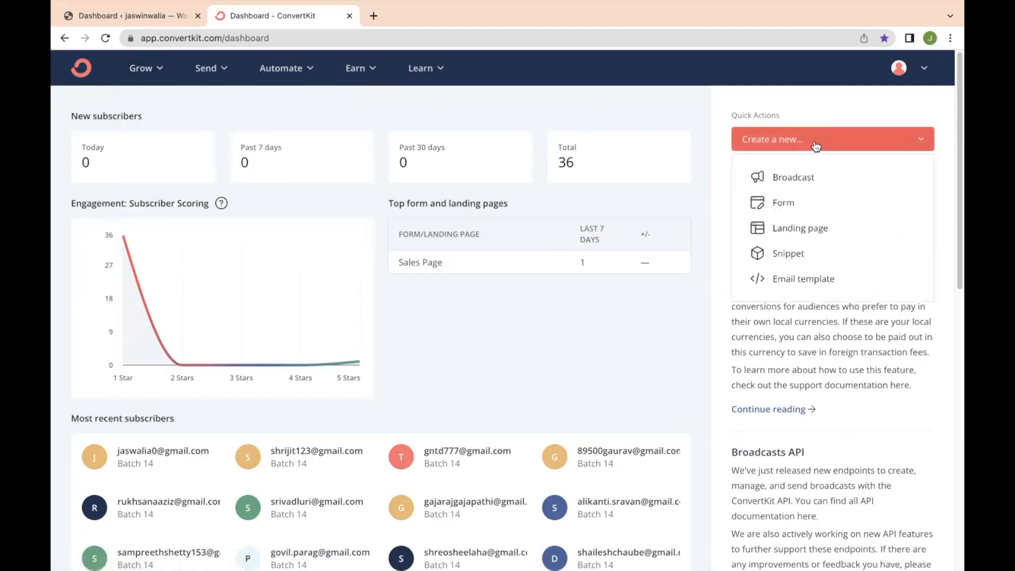
left_click(822, 211)
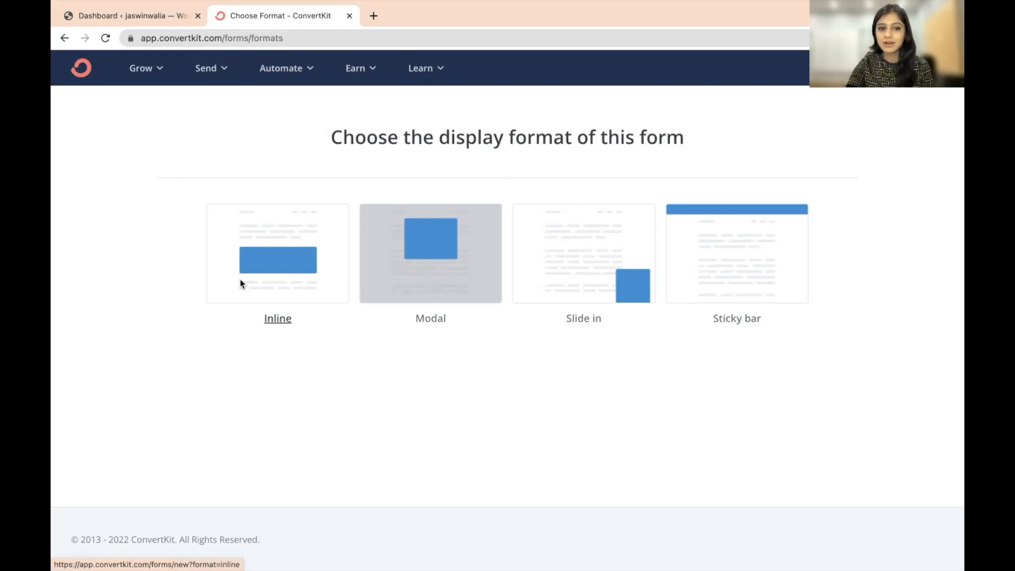
left_click(308, 277)
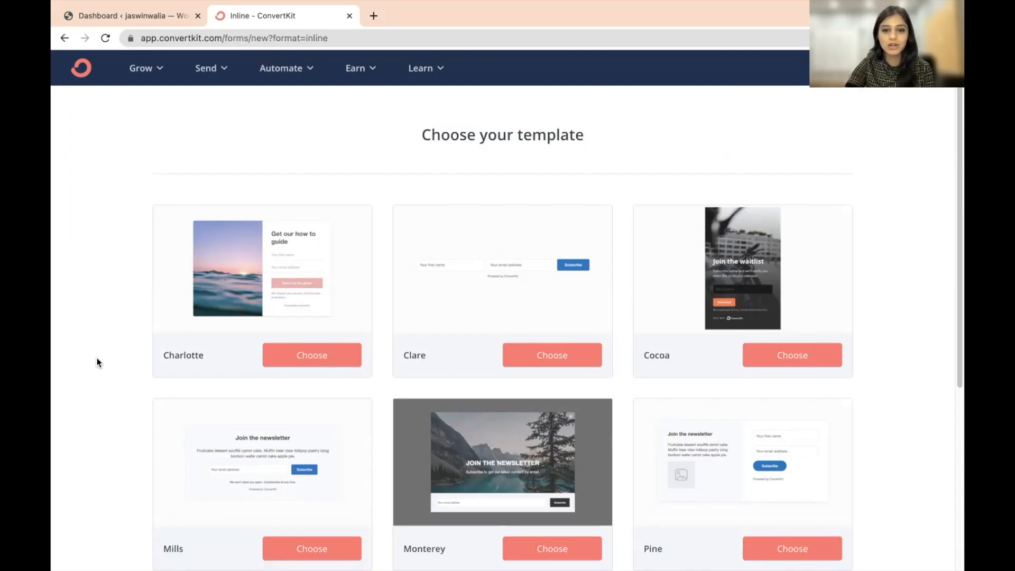
Step: Browse the inline form templates and choose the Rainier template
scroll(102, 363, "down", 5)
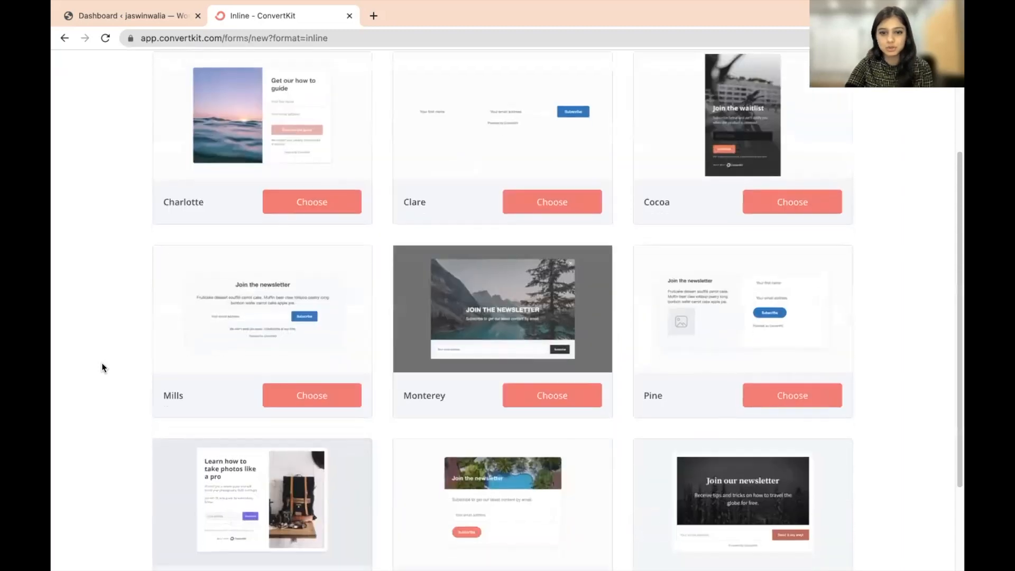
scroll(101, 362, "up", 1)
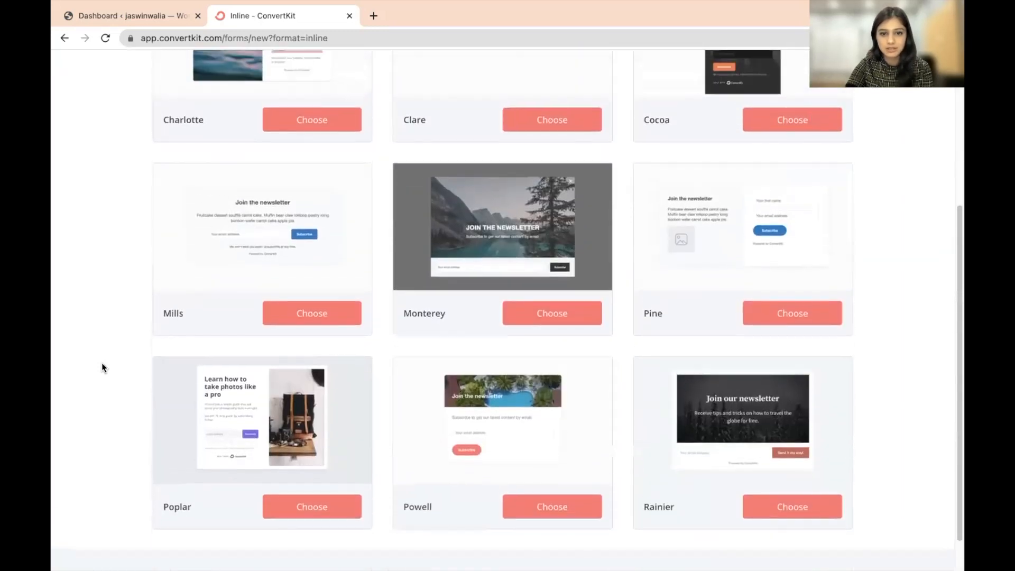
scroll(101, 363, "up", 2)
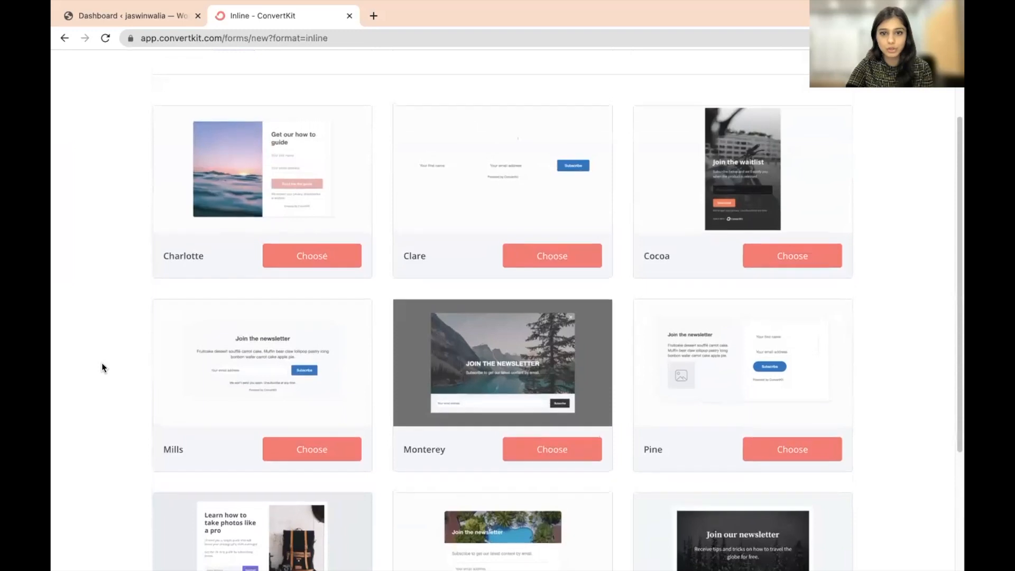
scroll(102, 363, "down", 3)
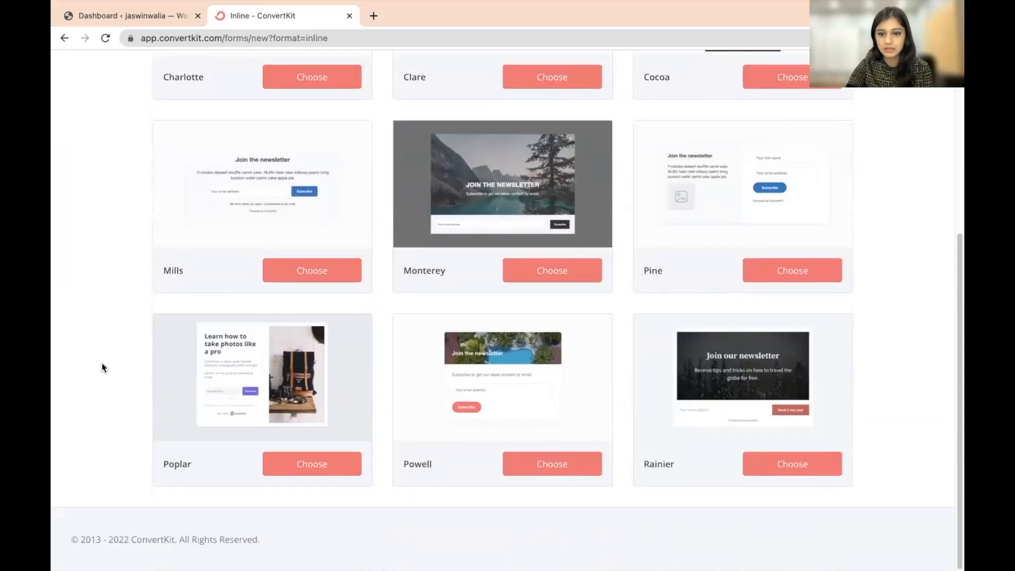
left_click(770, 461)
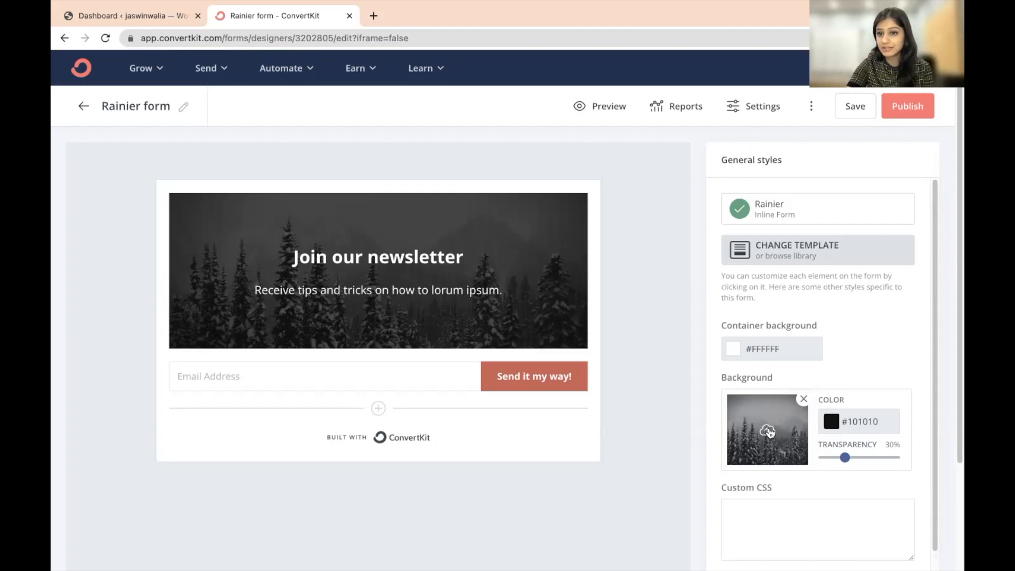
Step: Replace the form's background with the Unsplash photo of a person using a laptop and set its transparency to 27%
left_click(767, 431)
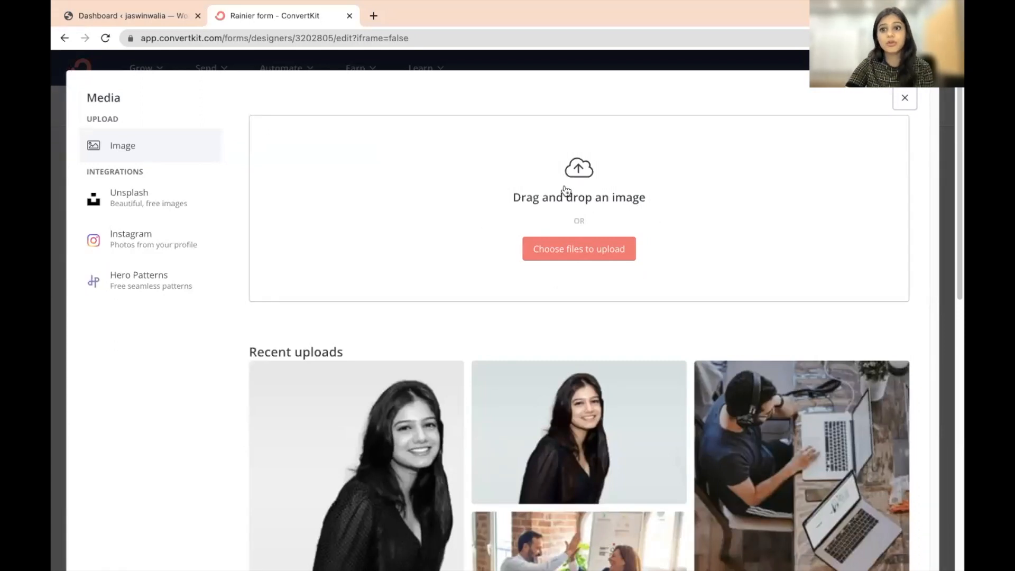
left_click(162, 202)
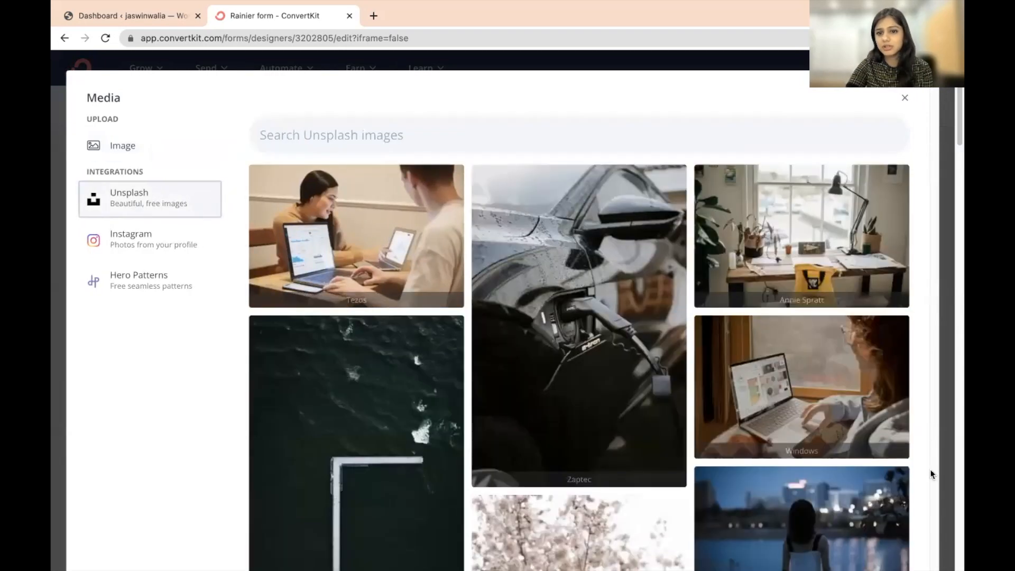
scroll(628, 371, "down", 3)
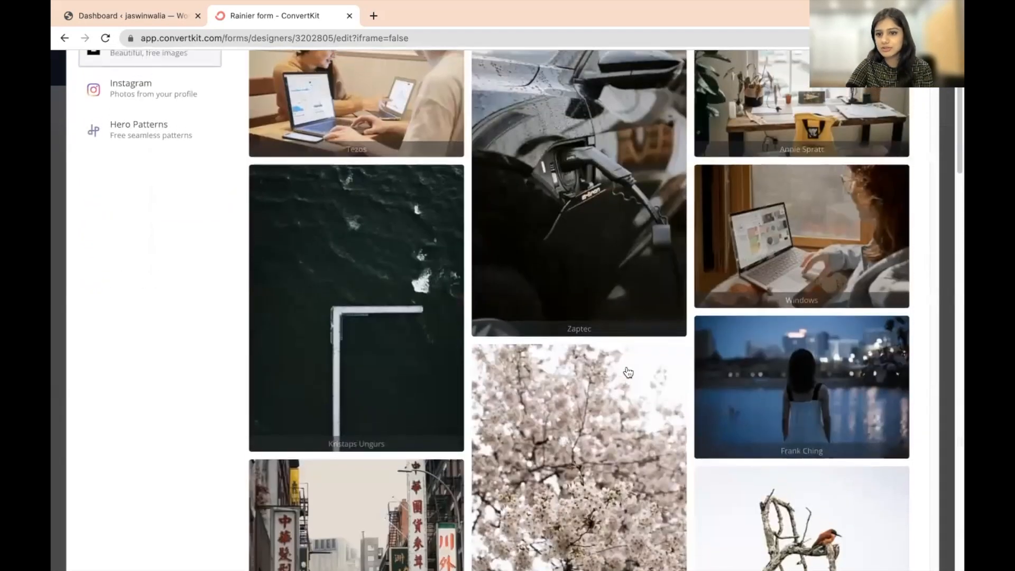
scroll(627, 372, "up", 1)
left_click(946, 323)
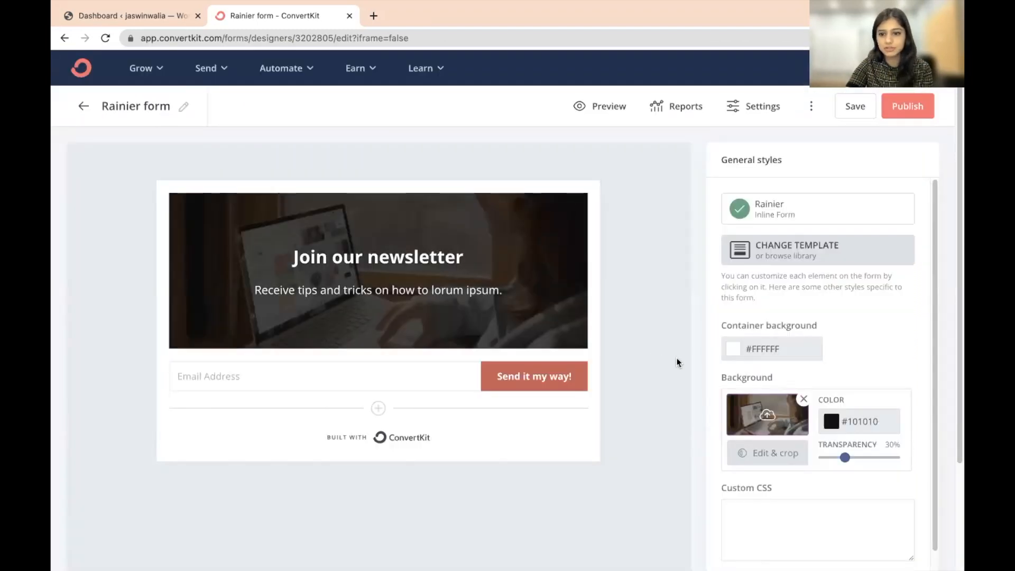
mouse_move(843, 458)
left_mouse_down()
mouse_move(820, 465)
mouse_move(890, 460)
mouse_move(844, 462)
left_mouse_up()
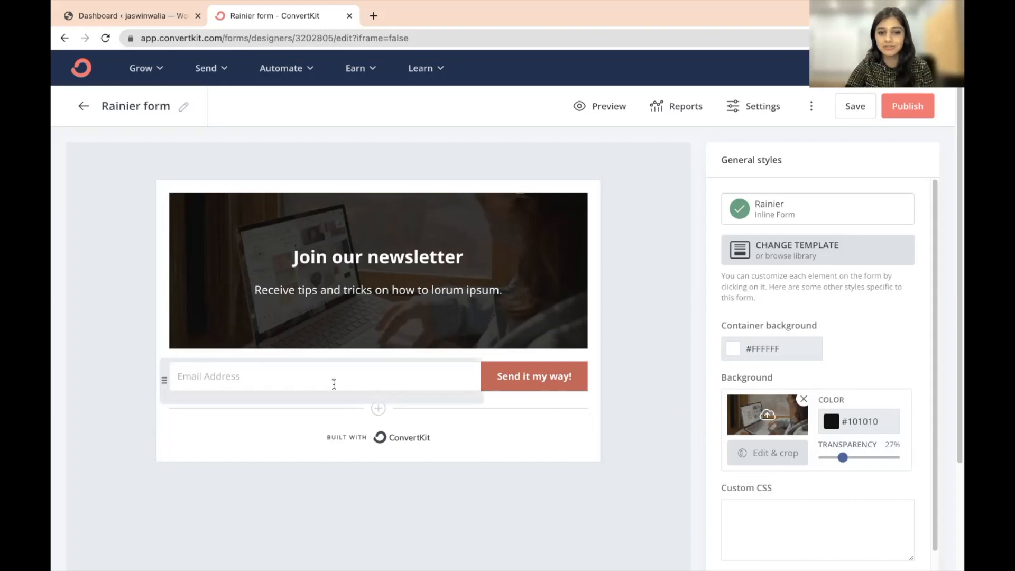
Step: Add a field below Email Address, save it as the First Name custom field and make it required
left_click(232, 378)
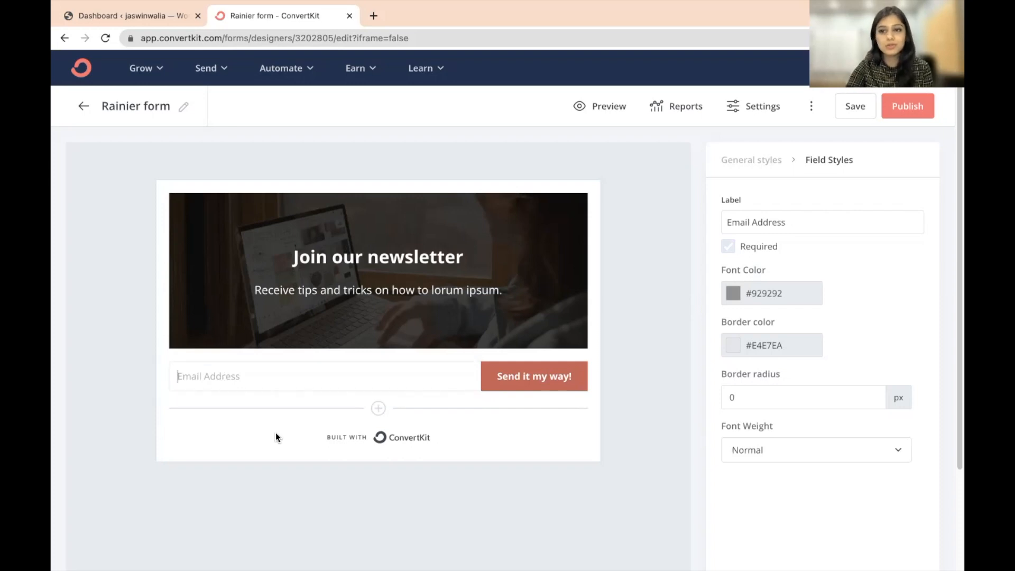
left_click(377, 410)
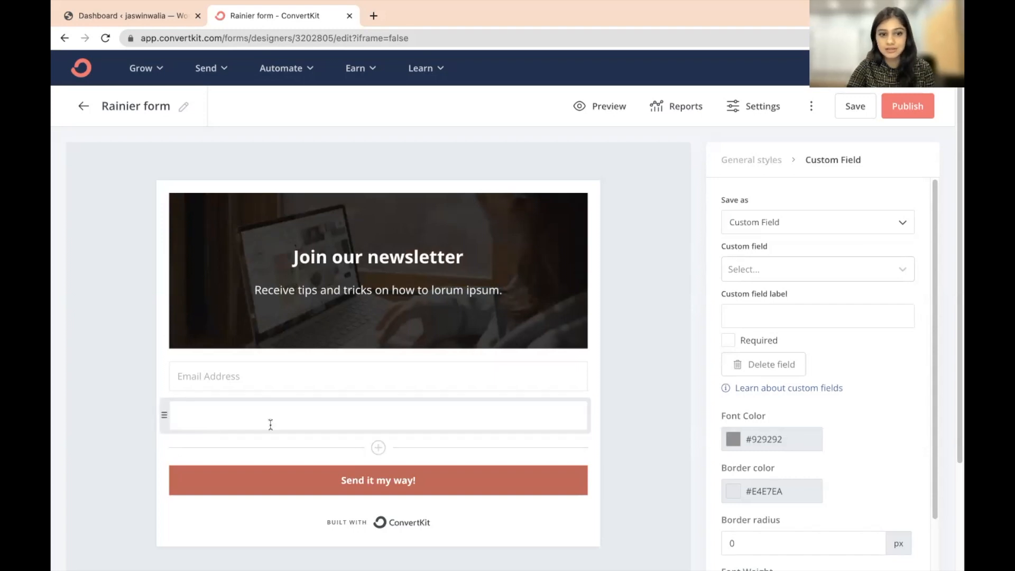
left_click(424, 420)
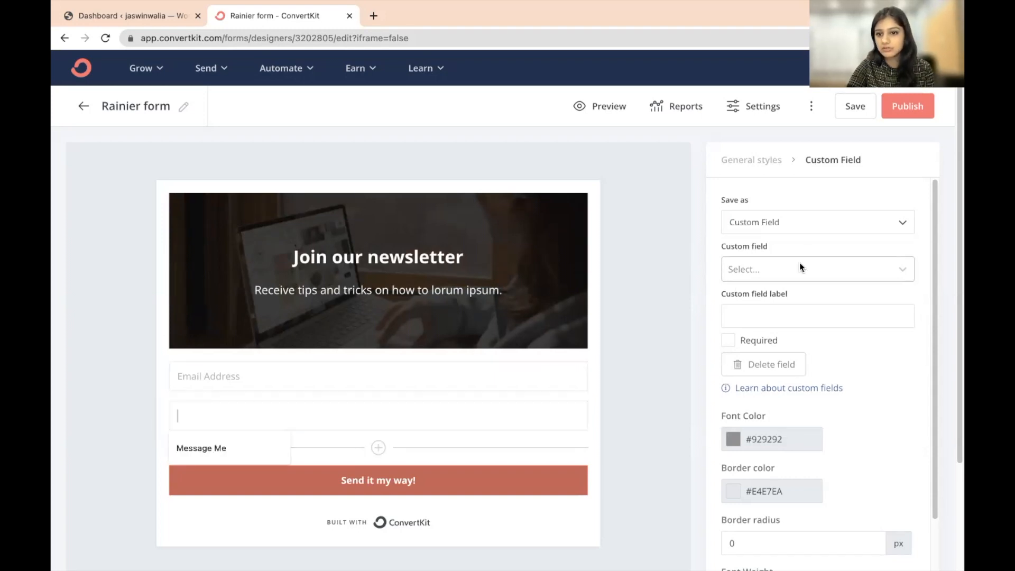
left_click(800, 227)
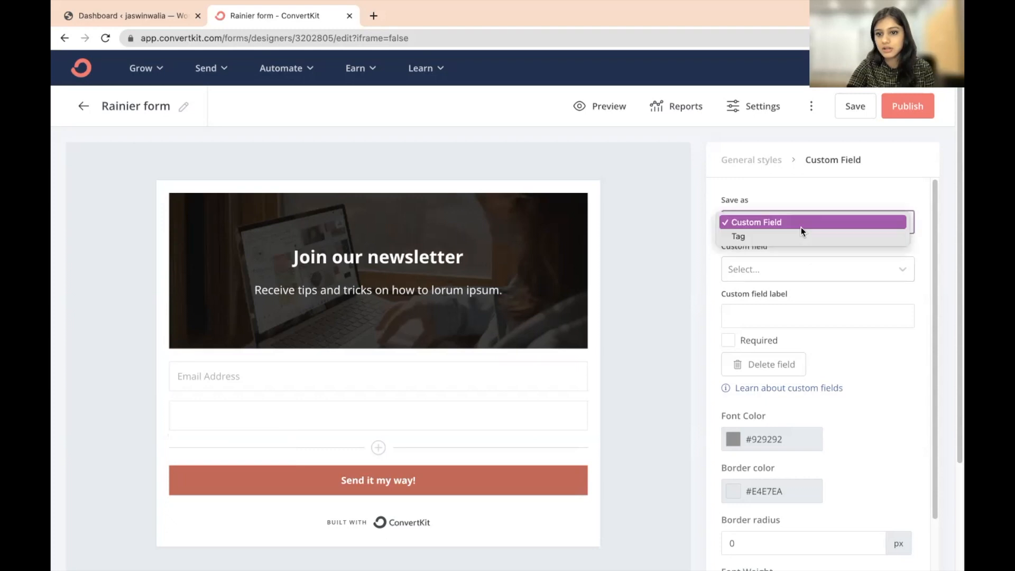
left_click(773, 226)
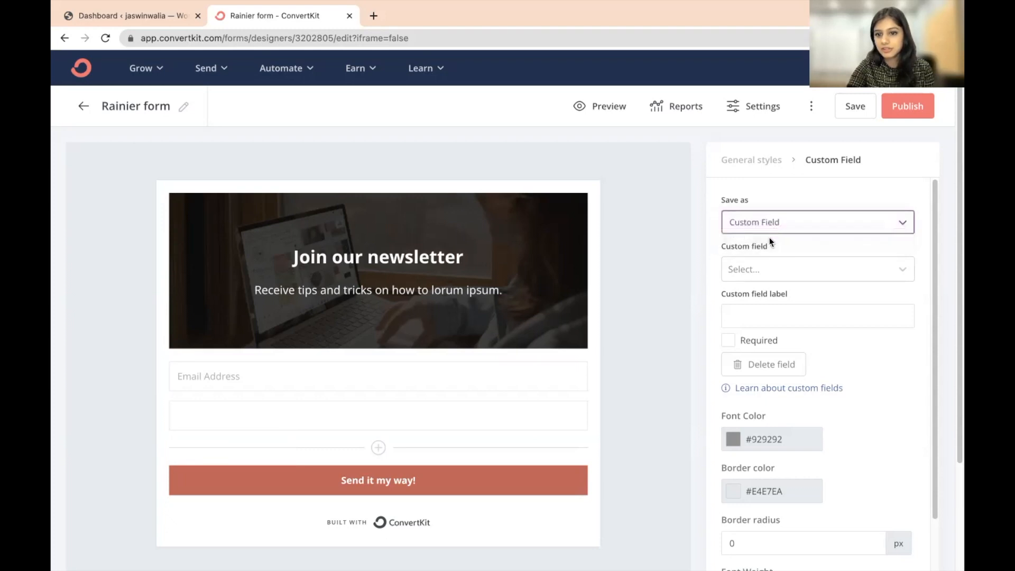
left_click(749, 269)
left_click(747, 300)
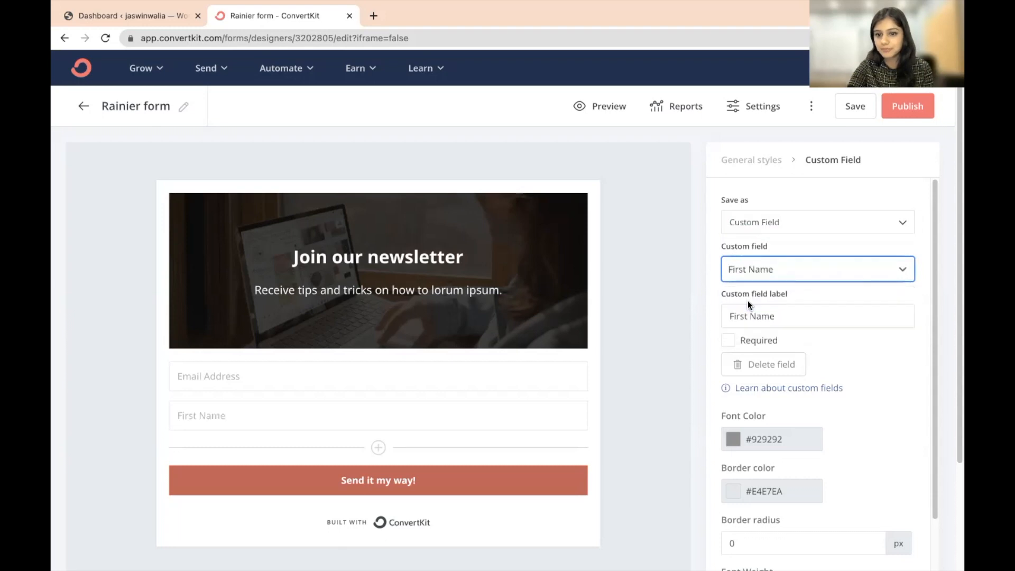
left_click(731, 348)
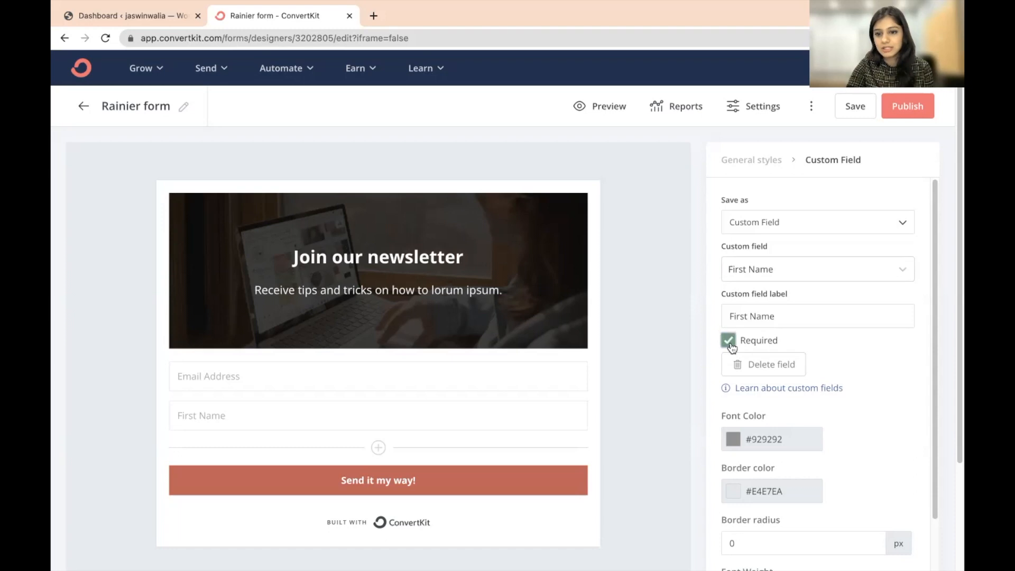
scroll(729, 343, "down", 3)
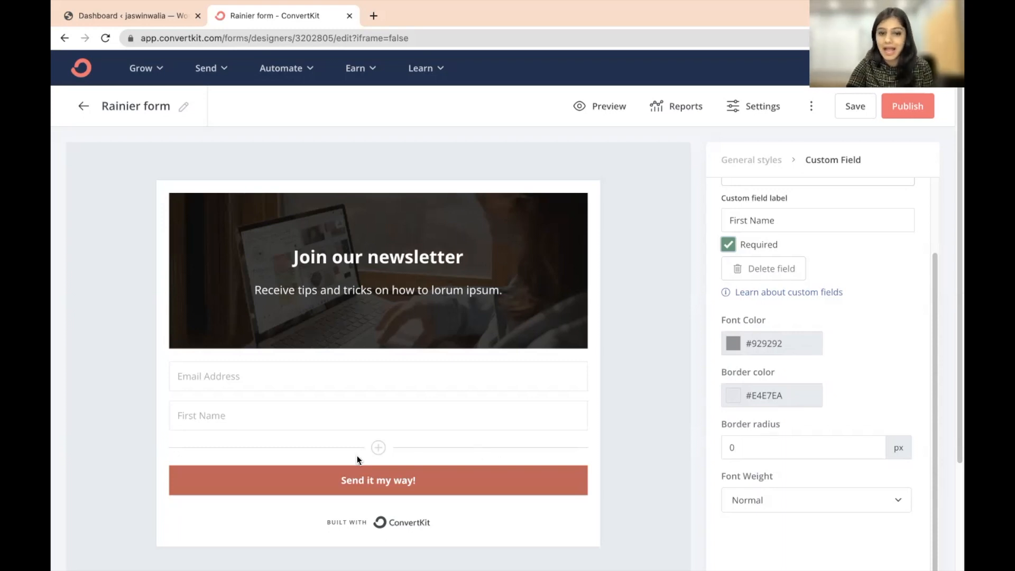
Step: Add another field below First Name and enter "Message Me" as its text
left_click(376, 449)
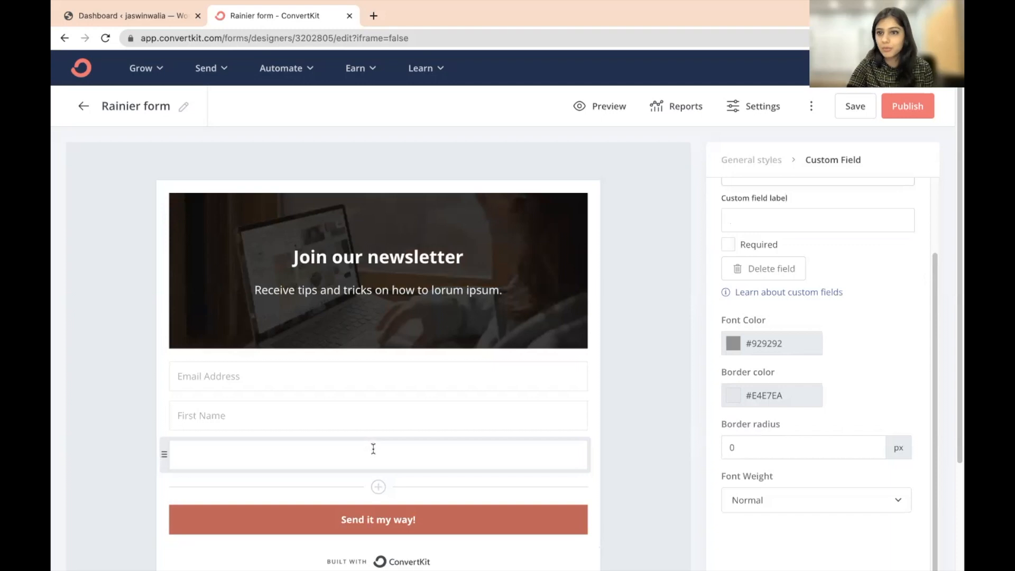
left_click(372, 450)
left_click(227, 489)
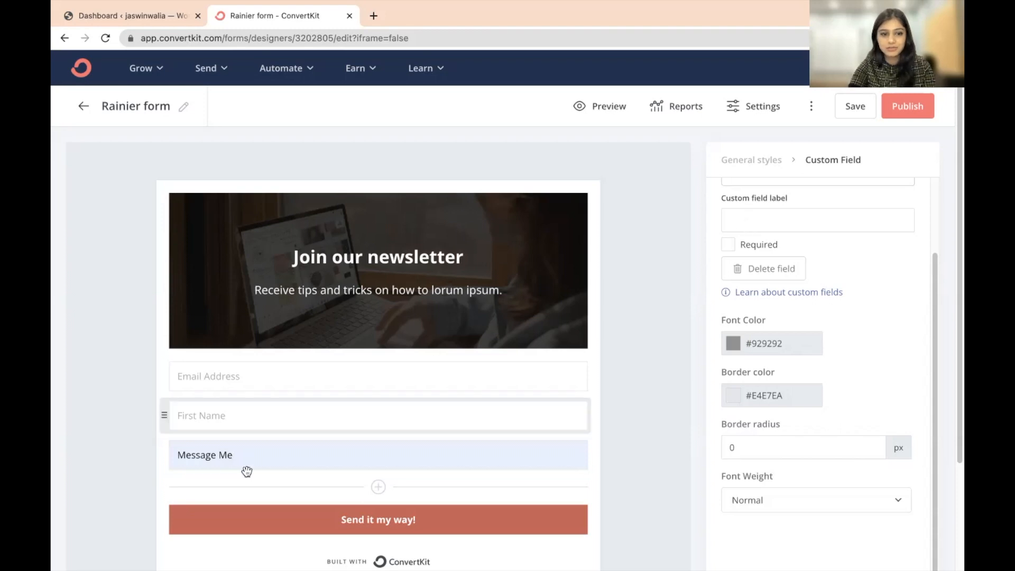
triple_click(266, 453)
type("Message ")
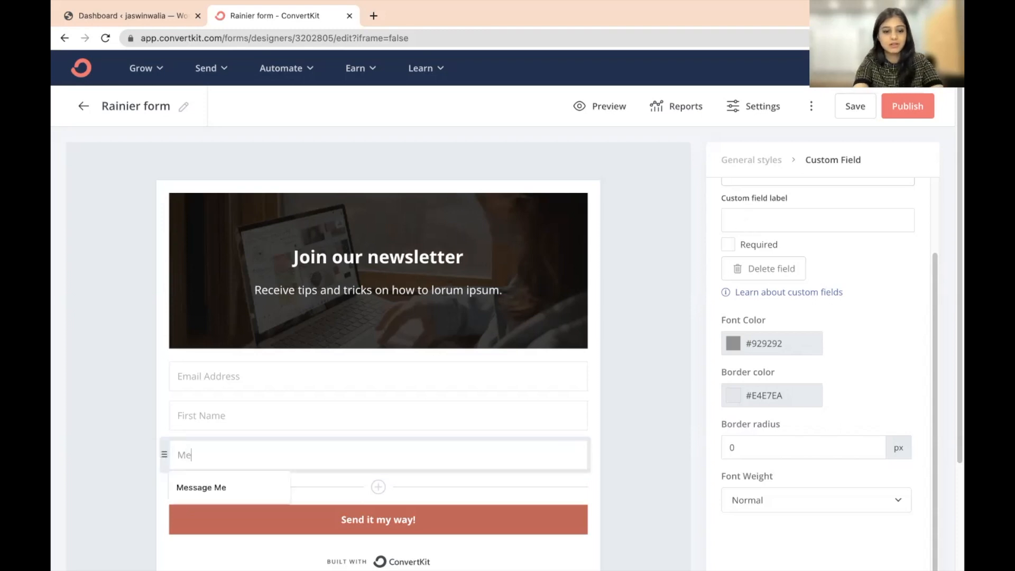
type("Me")
left_click(125, 430)
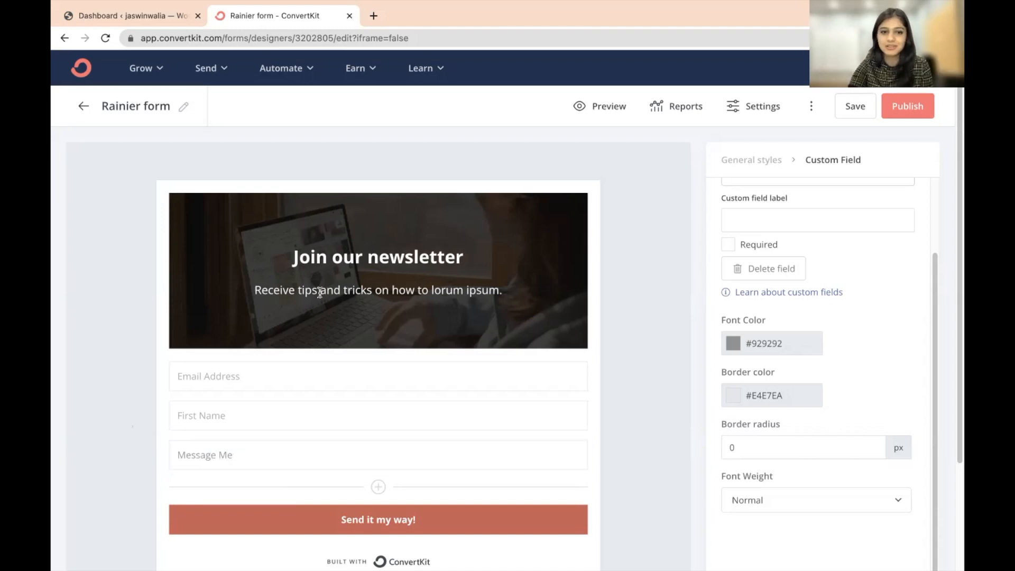
Step: Replace the form's headline with "Contact Me for your Digital Marketing queries."
triple_click(364, 257)
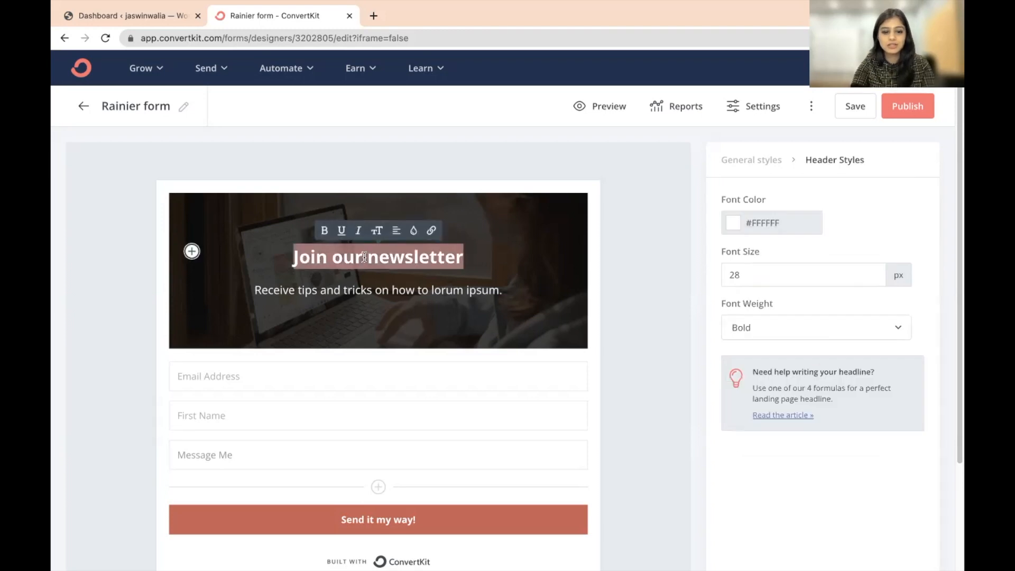
type("Contact Me for")
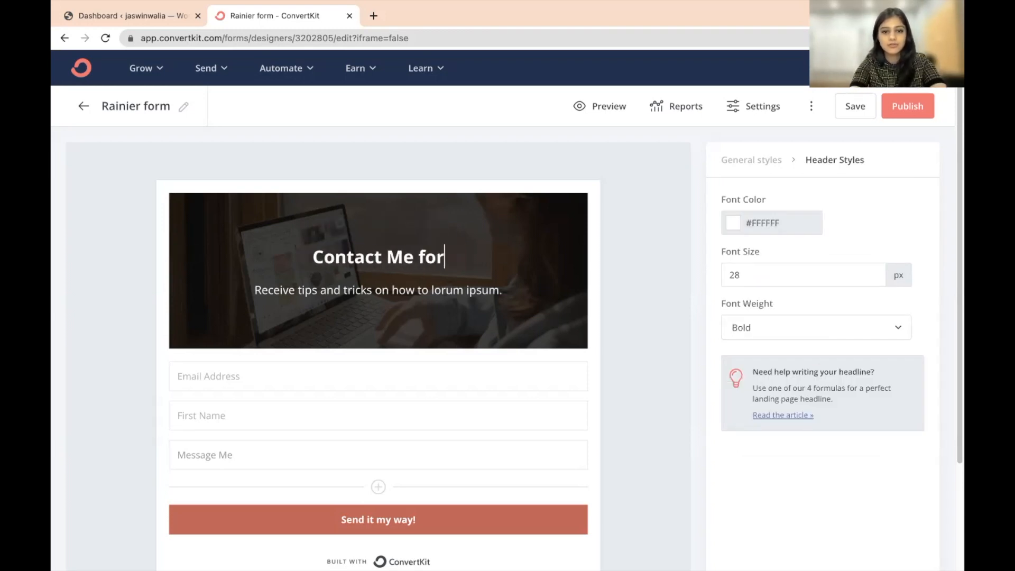
type(" your ")
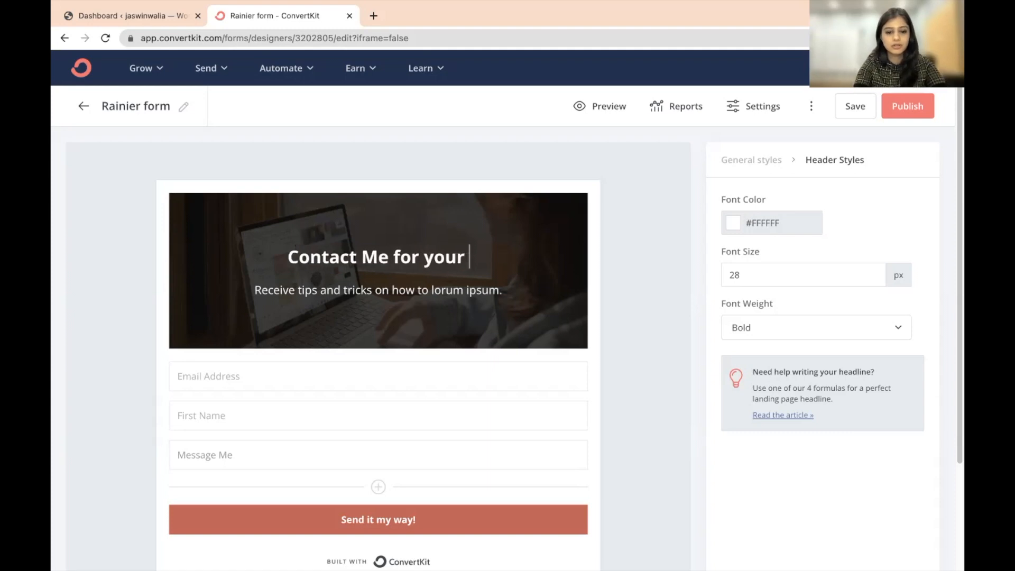
type("Digital ")
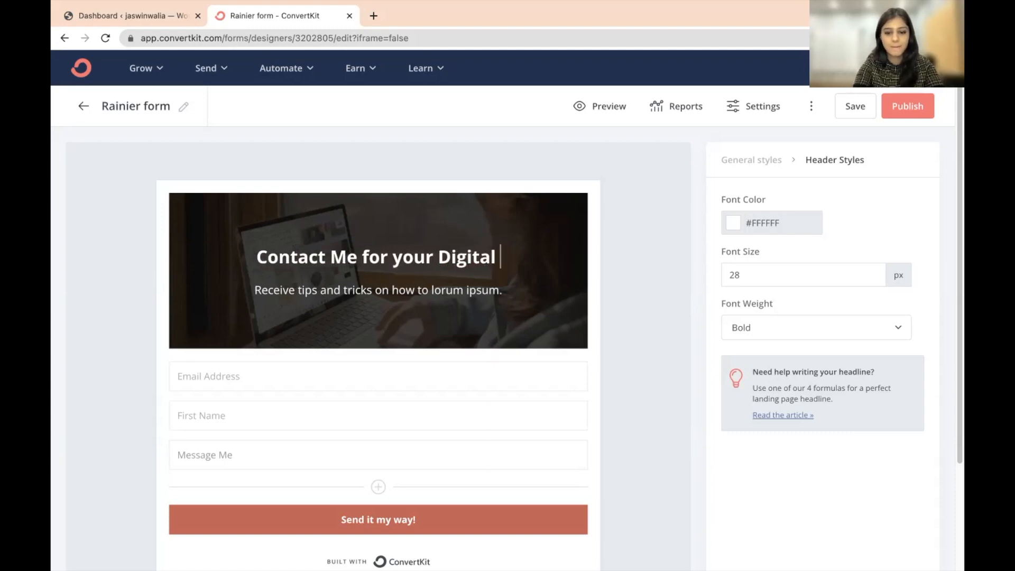
type("Marketing")
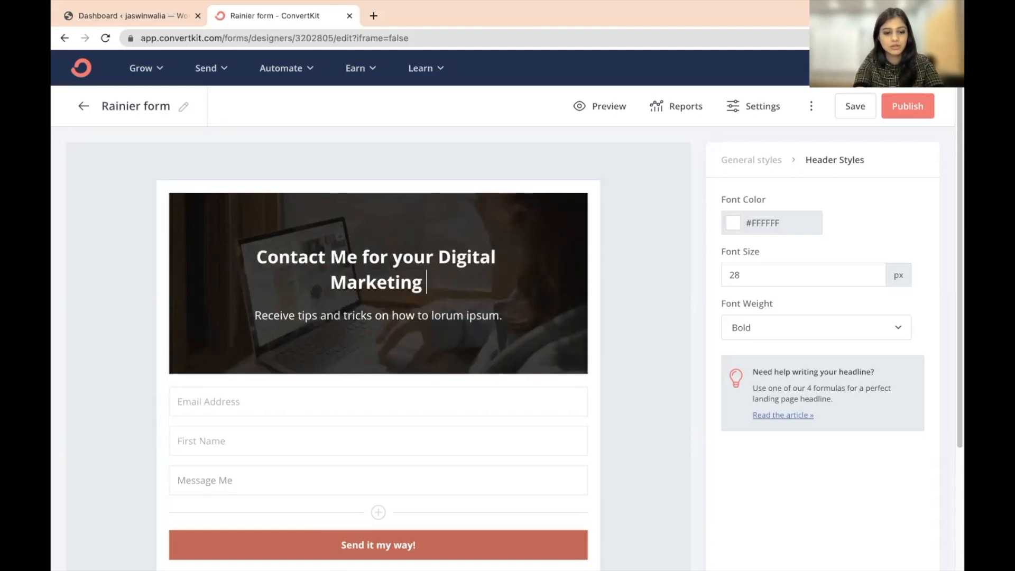
type(" queries.")
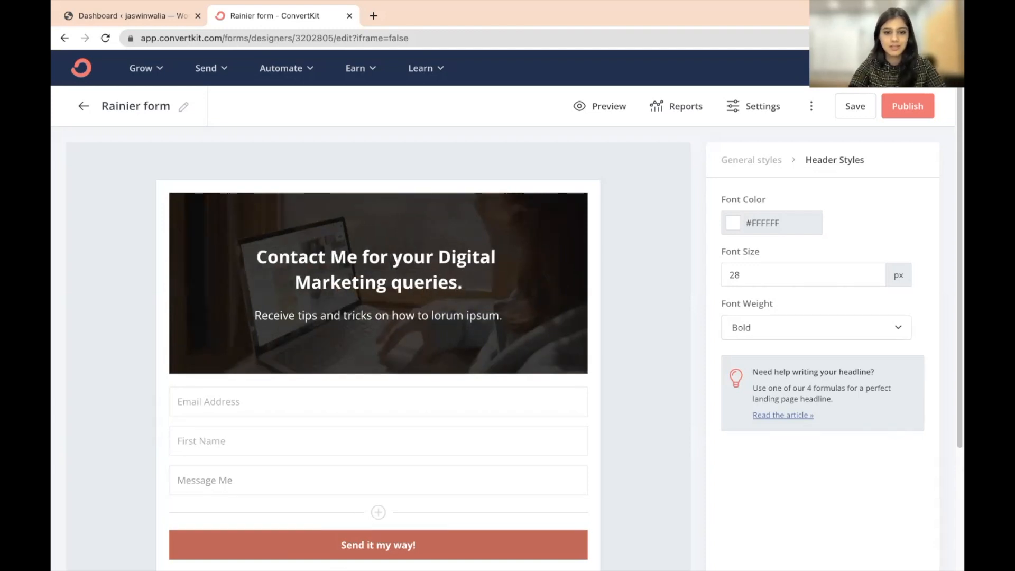
Step: Delete the placeholder description "Receive tips and tricks on how to lorum ipsum." below the form's headline
left_click(277, 316)
left_click_drag(255, 317, 498, 316)
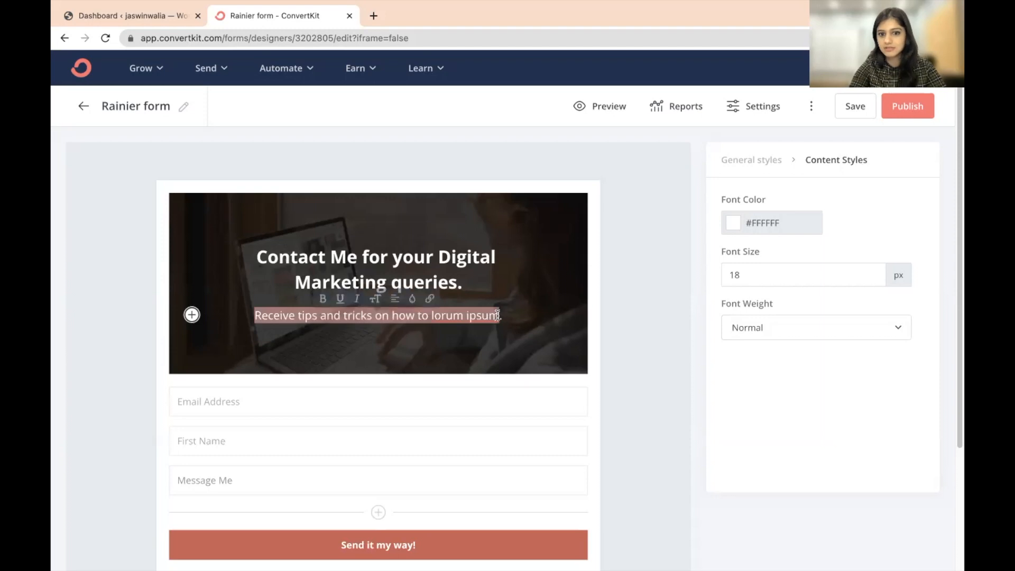
left_click(632, 322)
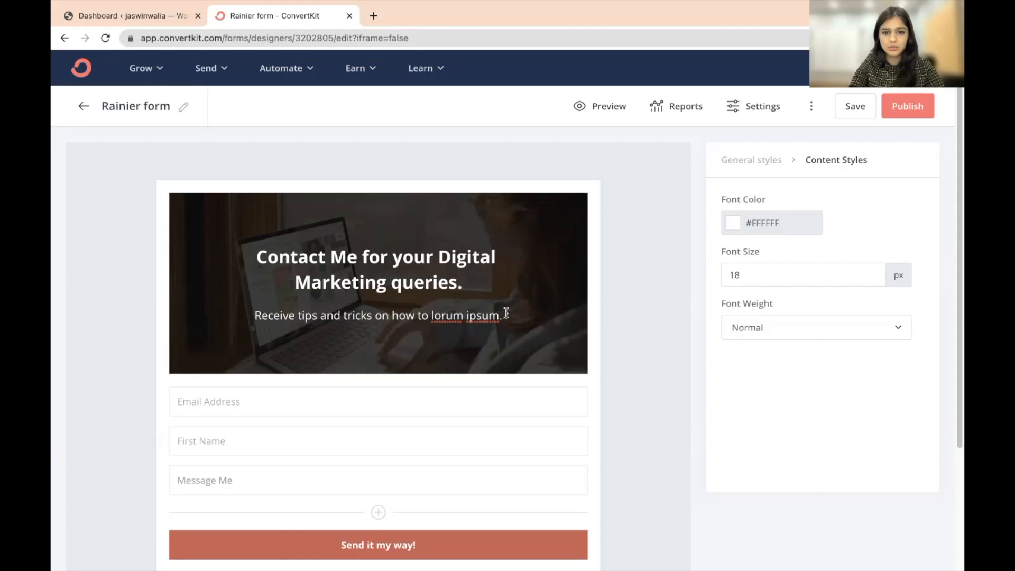
left_click_drag(502, 316, 228, 315)
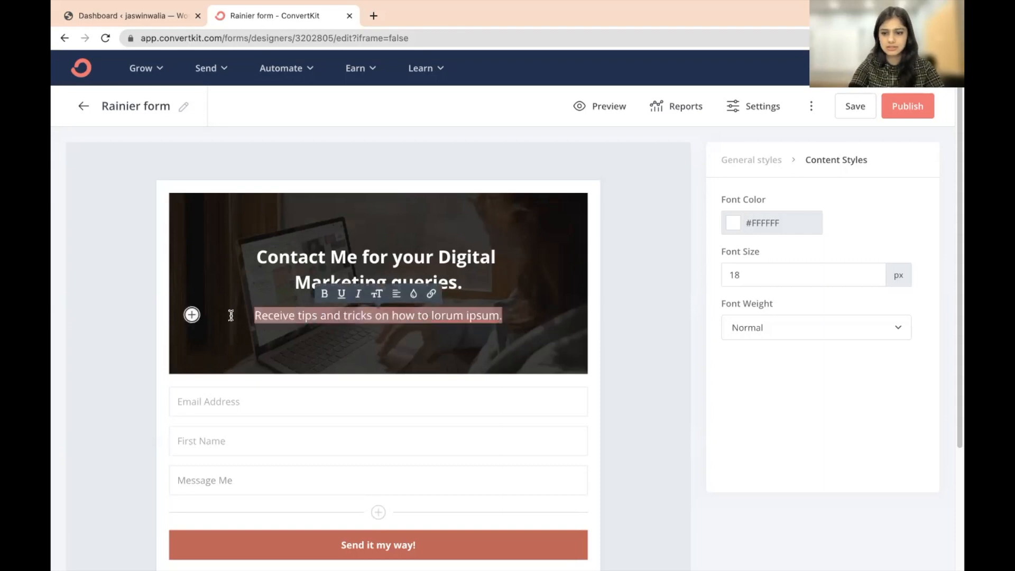
key("BackSpace")
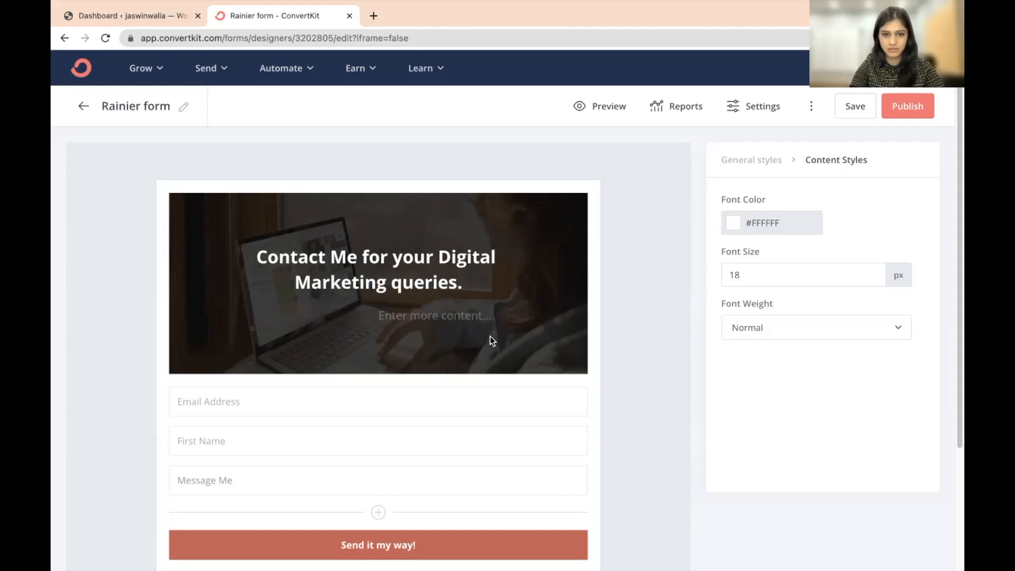
scroll(121, 306, "down", 2)
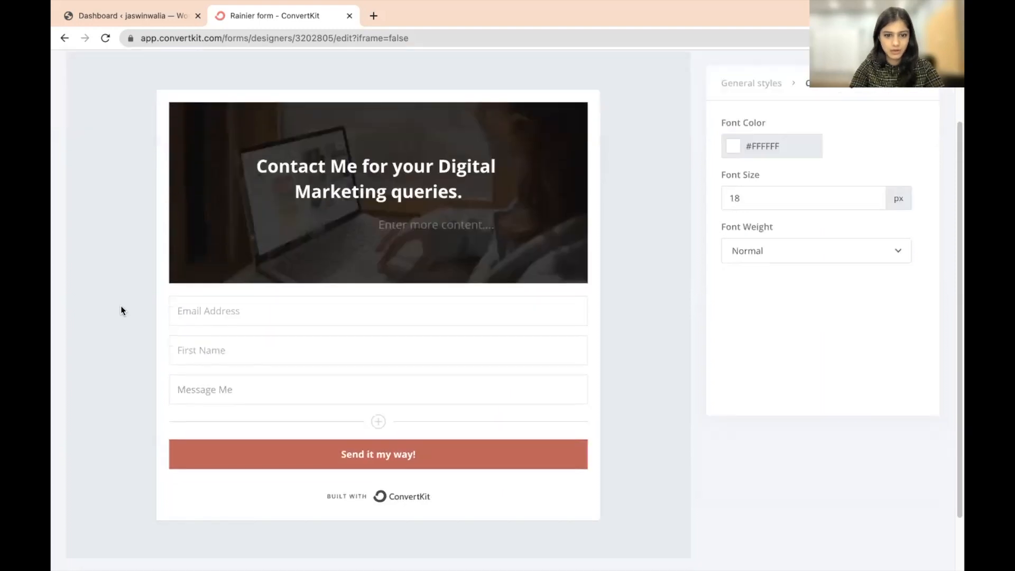
scroll(120, 305, "up", 2)
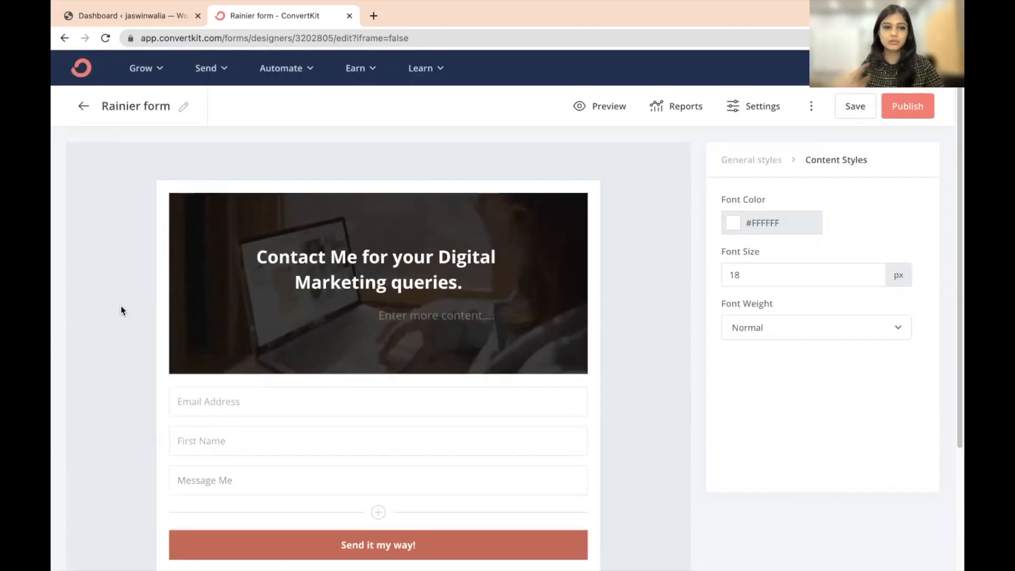
Step: Rename the form as "Contact Me Form 2"
left_click(156, 112)
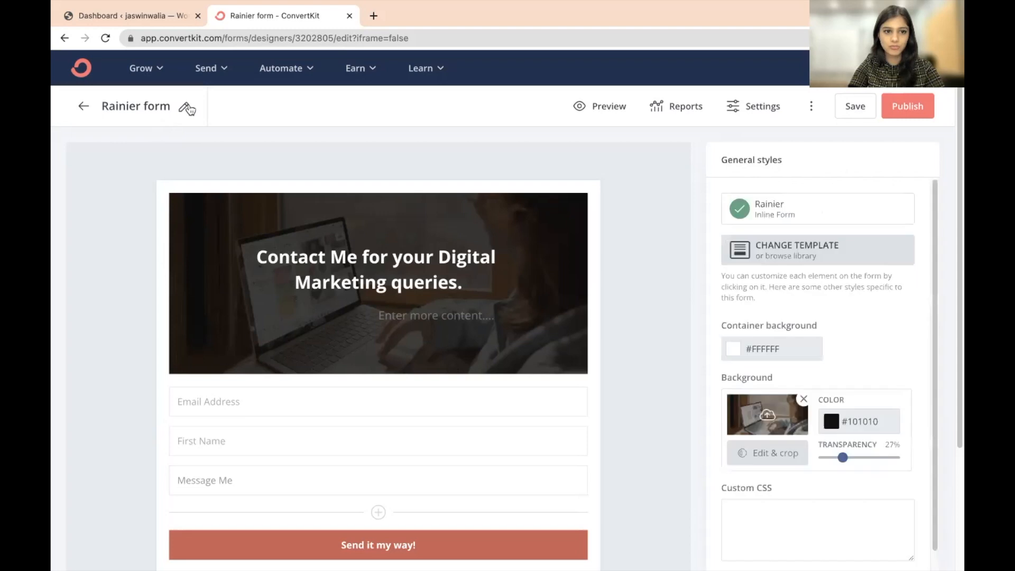
triple_click(165, 107)
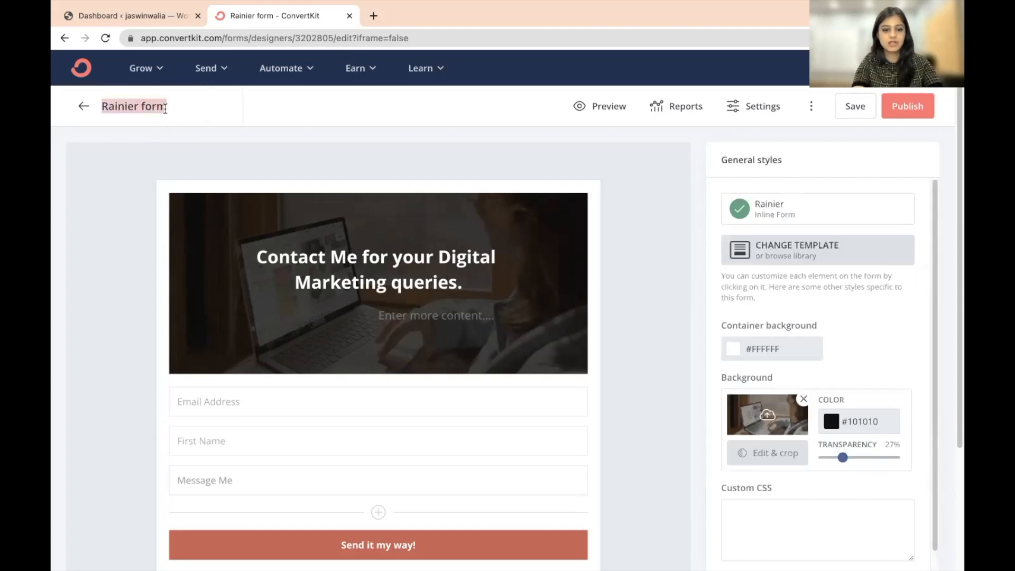
type("Contact Me Form")
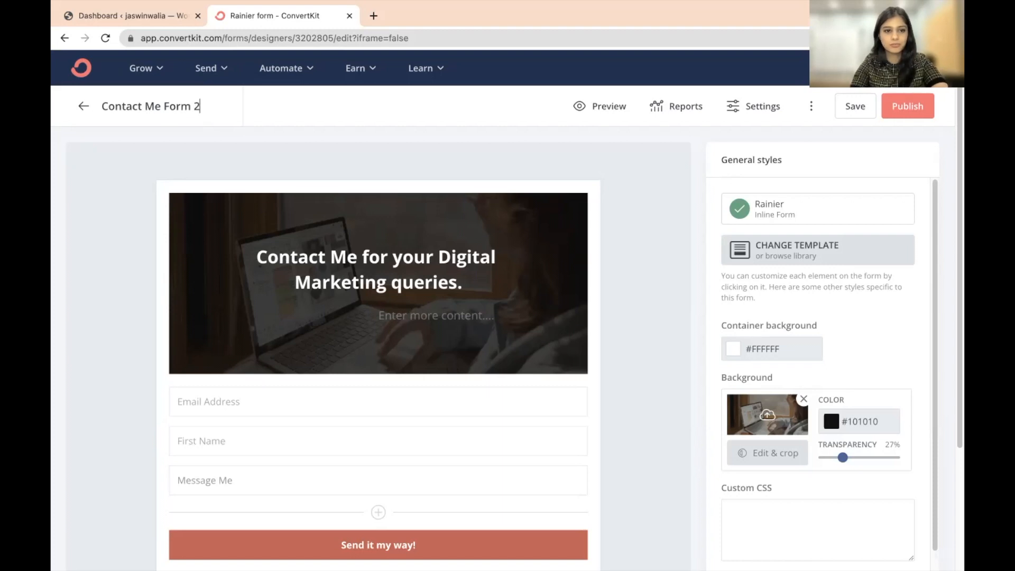
left_click(123, 251)
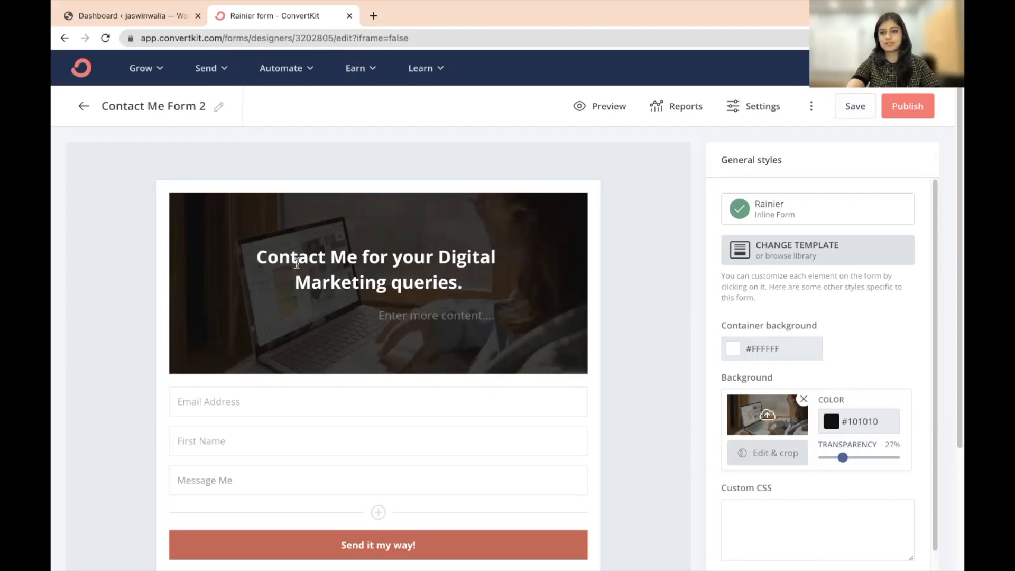
Step: Replace the submit button's text with "Contact!"
scroll(237, 288, "down", 5)
scroll(239, 290, "up", 1)
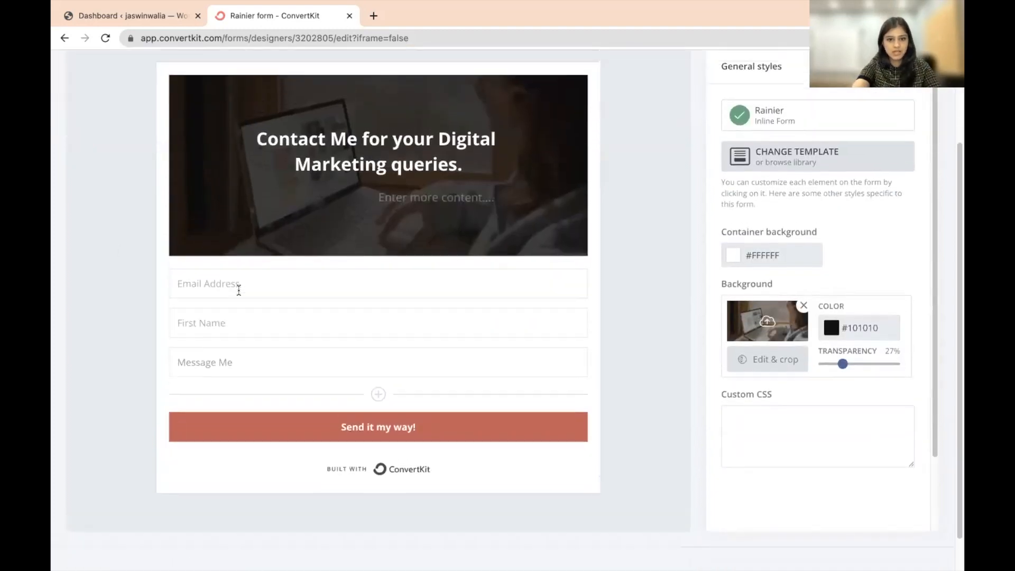
scroll(239, 291, "up", 1)
left_click(468, 458)
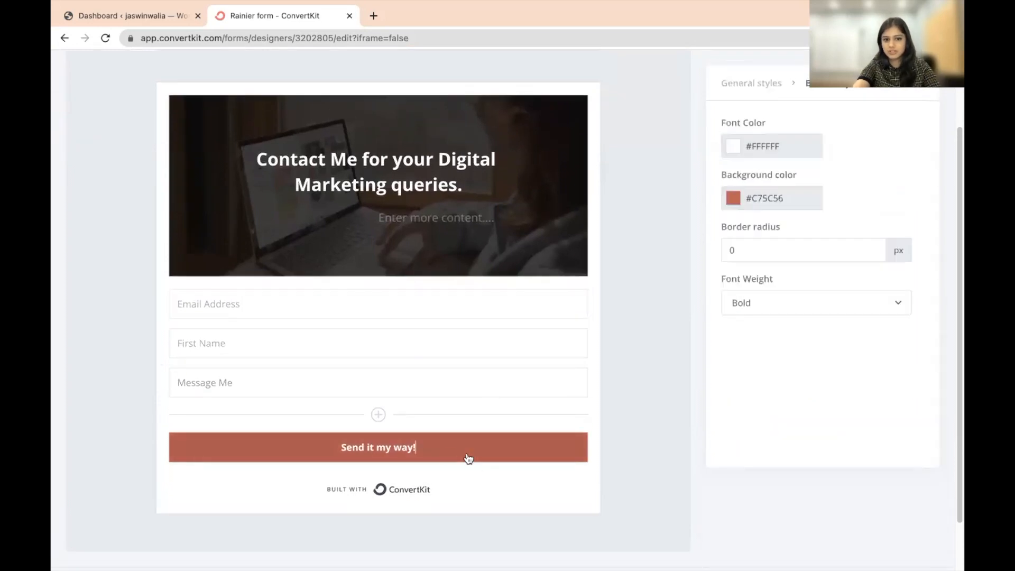
key("BackSpace")
key("BackSpace")
key("BackSpace")
key("BackSpace")
key("BackSpace")
key("BackSpace")
key("BackSpace")
key("BackSpace")
key("BackSpace")
key("BackSpace")
key("BackSpace")
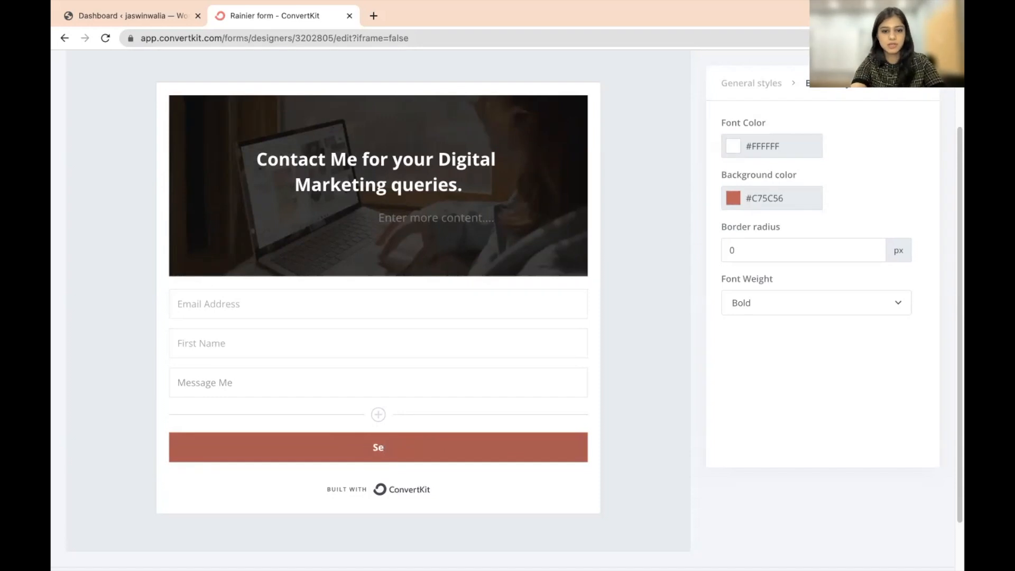
type("Contact!")
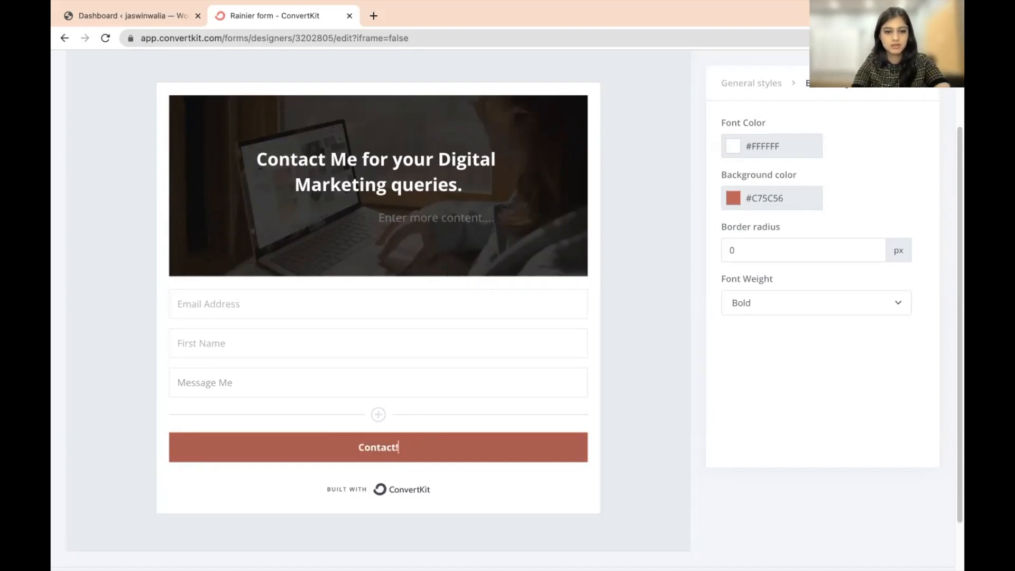
left_click(53, 429)
Step: Save the form and select its WordPress embed shortcode in the publishing options, closing the embed dialog when done
scroll(103, 423, "up", 3)
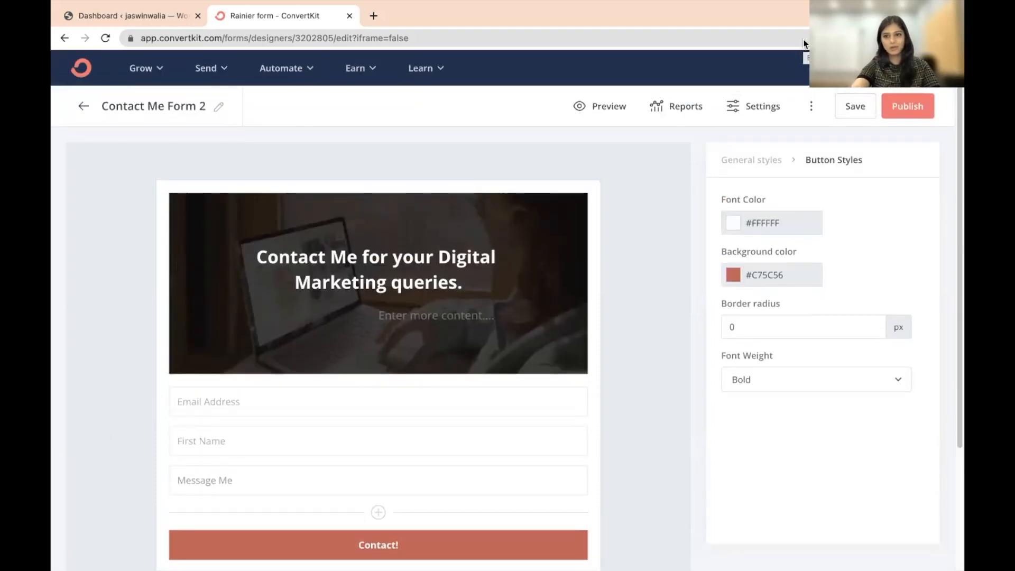
left_click(845, 113)
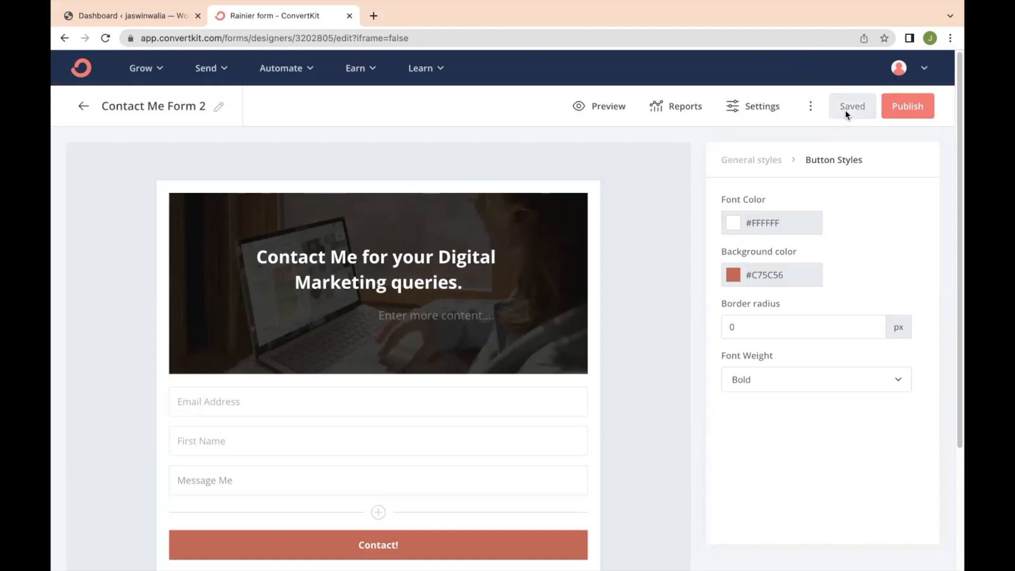
left_click(924, 109)
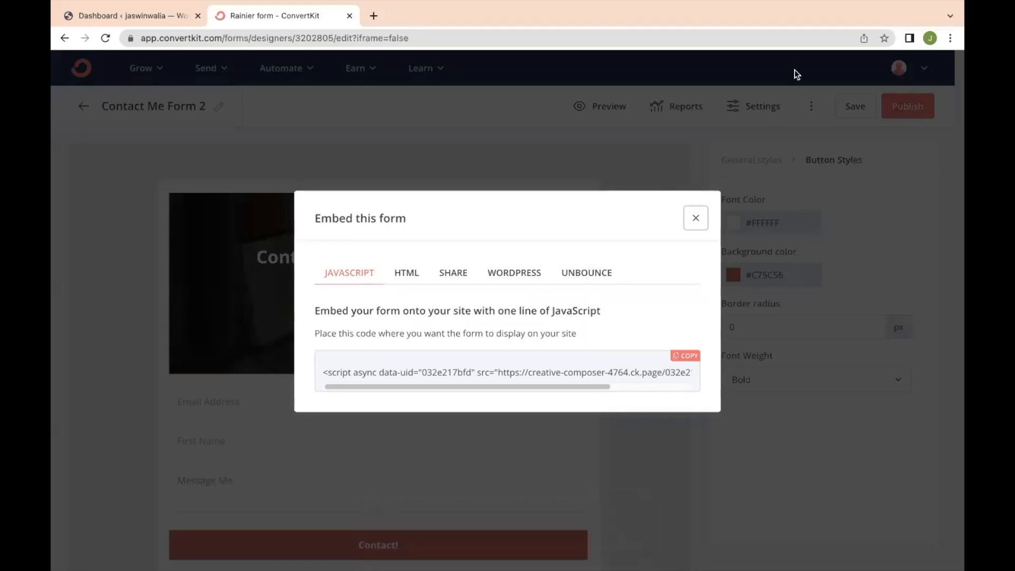
left_click(516, 274)
left_click_drag(453, 377, 316, 378)
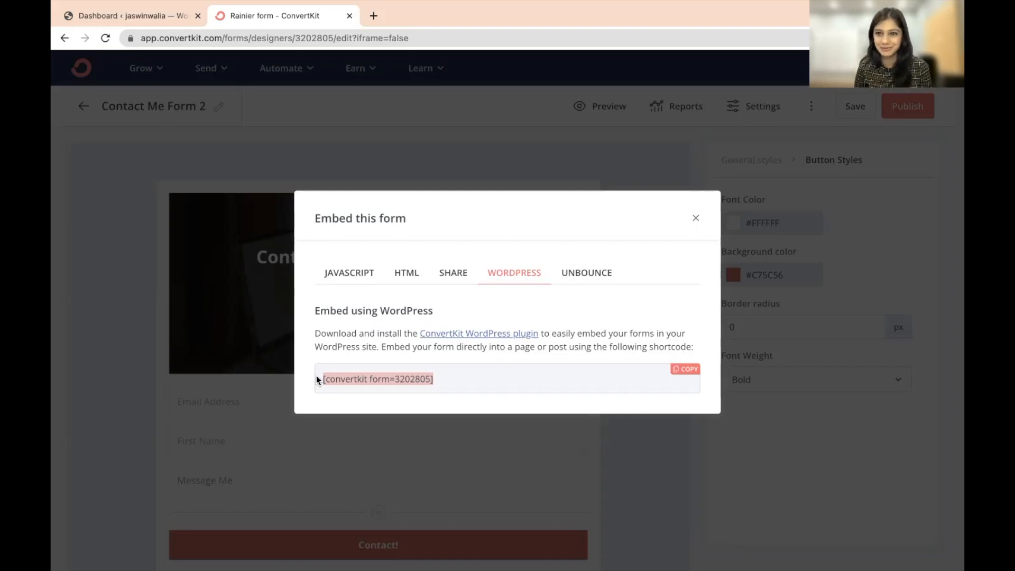
left_click(695, 219)
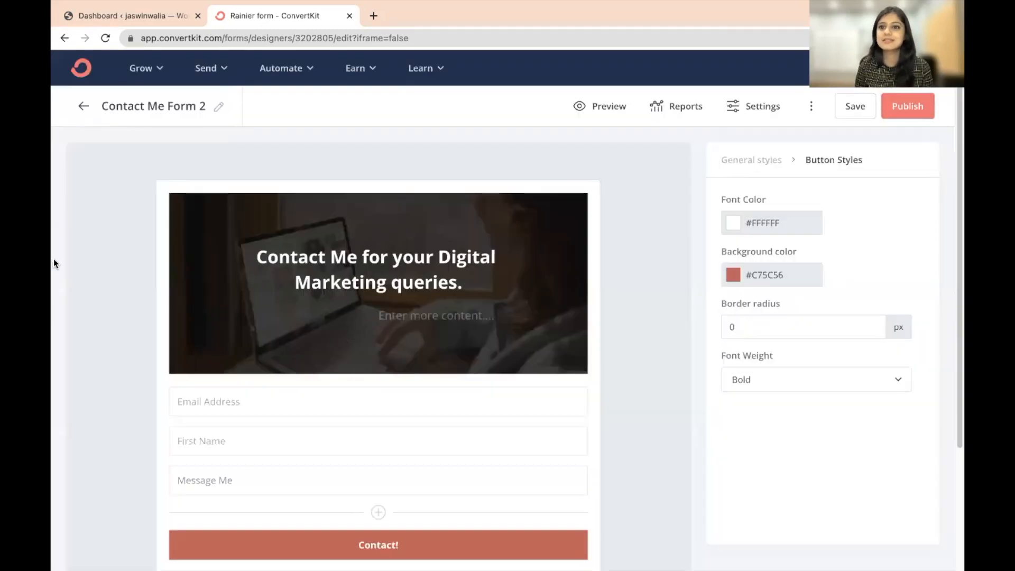